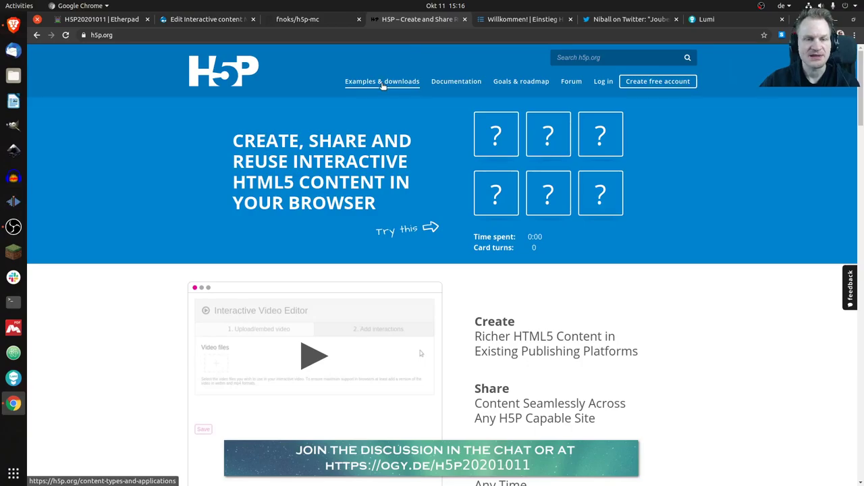
# Open the Examples & downloads overview and scroll through the Content Types grid to find KewAr Code.
pyautogui.click(381, 85)
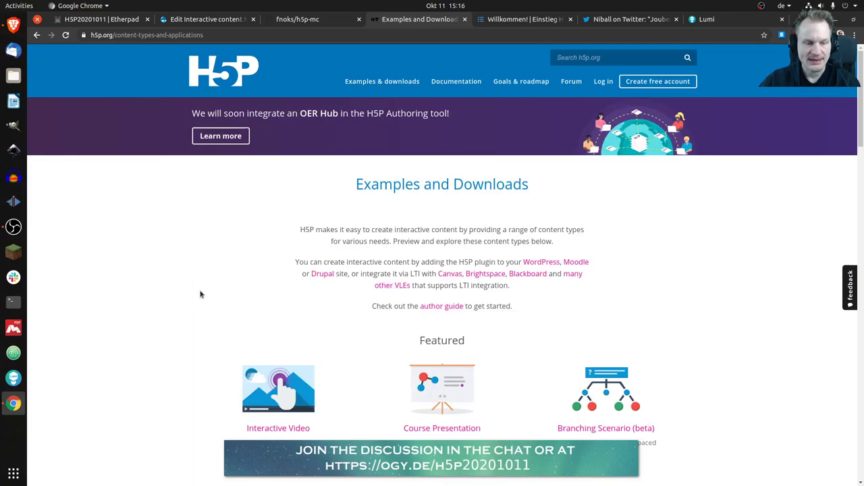
pyautogui.scroll(-3, 164, 290)
pyautogui.scroll(-7, 160, 285)
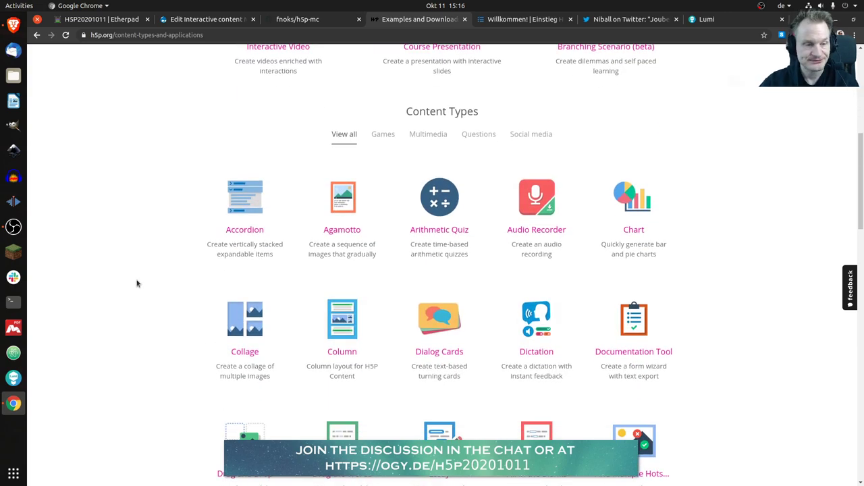
pyautogui.scroll(-2, 164, 226)
pyautogui.scroll(-8, 160, 228)
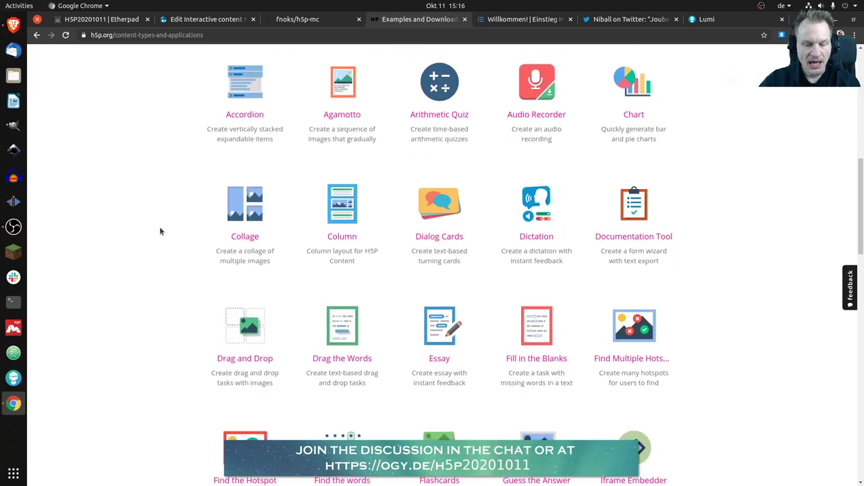
pyautogui.scroll(-9, 160, 231)
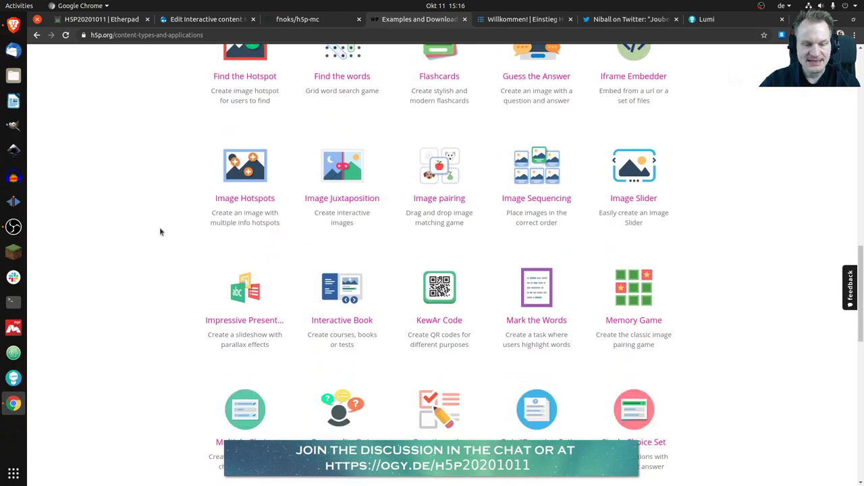
pyautogui.scroll(-4, 160, 232)
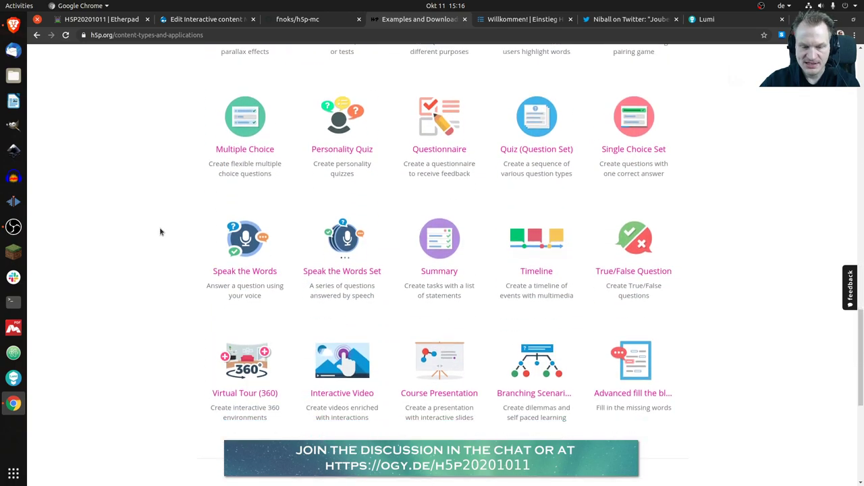
pyautogui.scroll(3, 160, 232)
pyautogui.scroll(3, 160, 232)
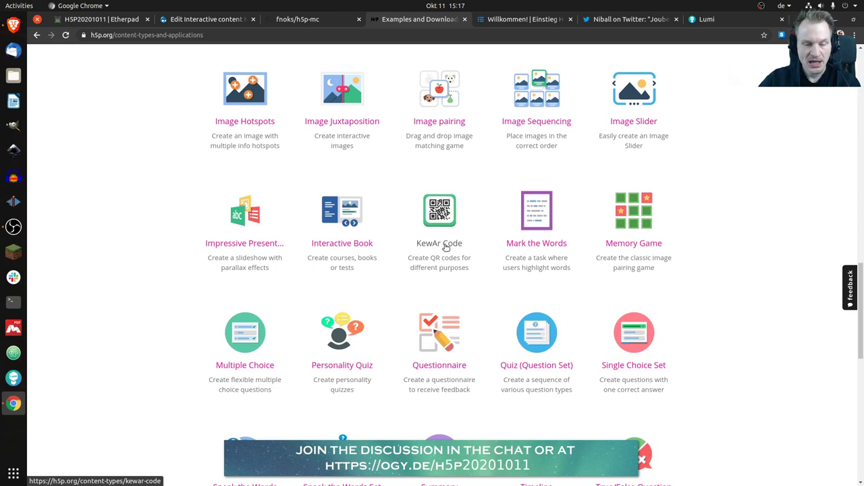
# Open the KewAr Code page and scroll down to its Contact Example QR code.
pyautogui.click(446, 247)
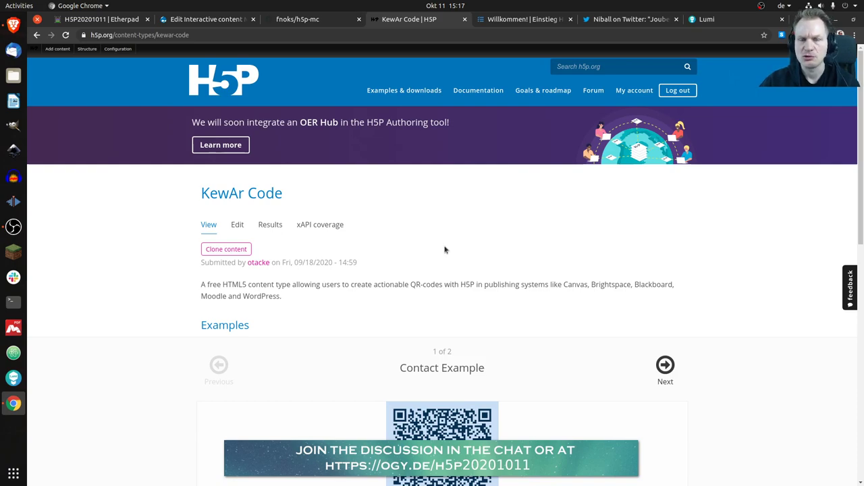
pyautogui.scroll(-3, 452, 237)
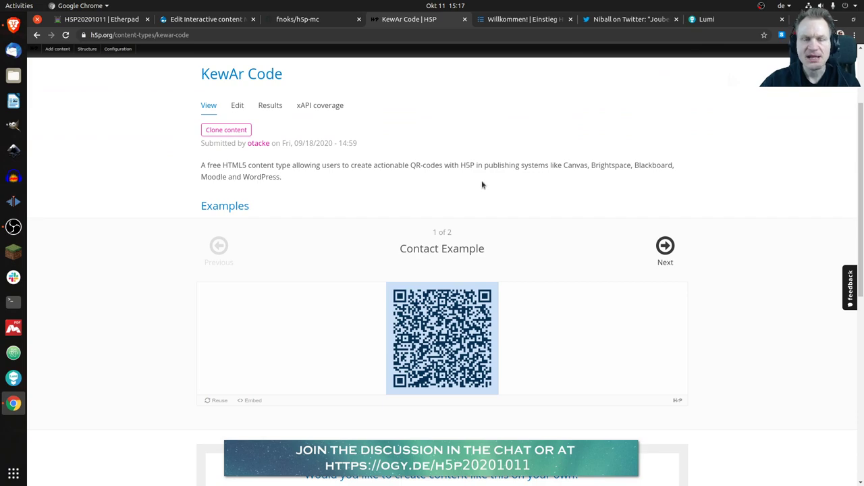
pyautogui.scroll(-1, 481, 183)
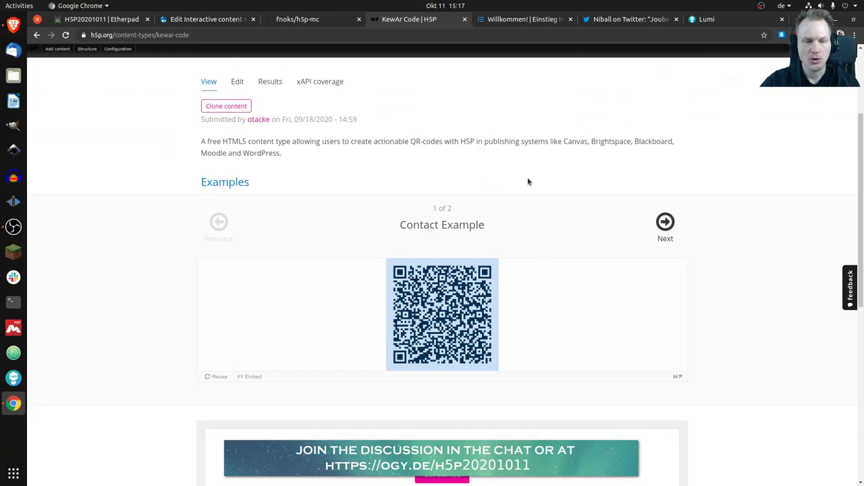
pyautogui.scroll(-1, 528, 182)
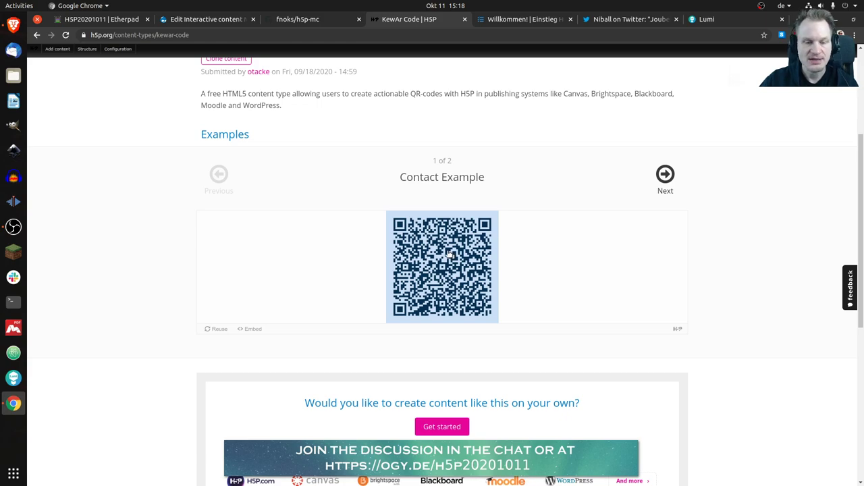
pyautogui.click(448, 248)
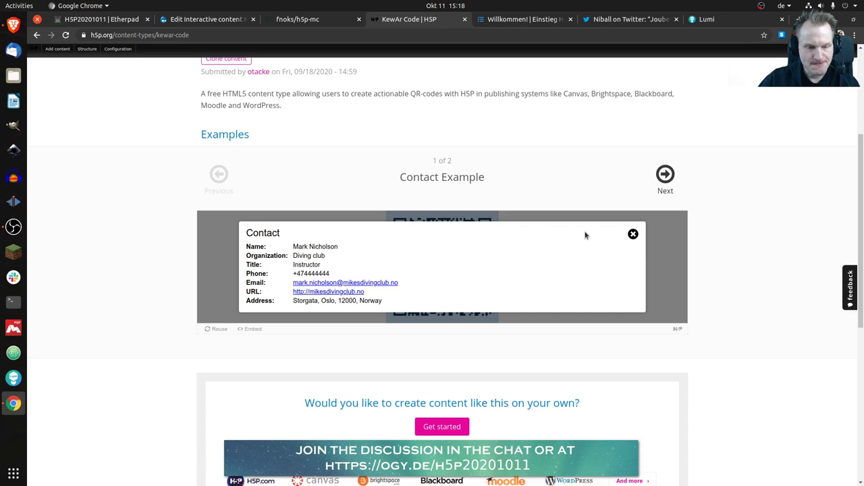
pyautogui.click(633, 235)
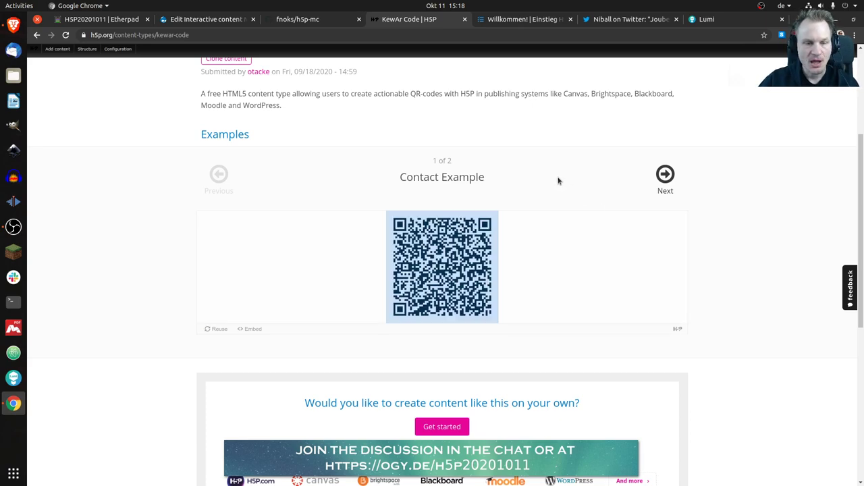
# Advance to the Location example and view its coordinates popup twice, closing it each time.
pyautogui.click(666, 177)
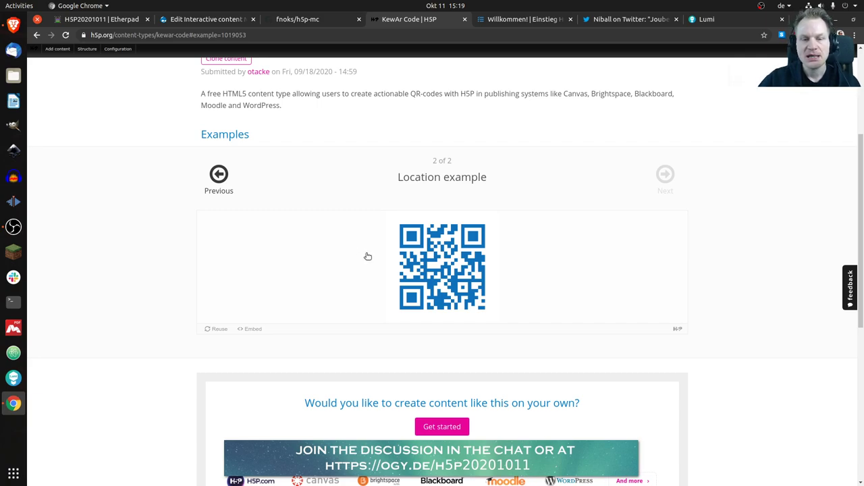
pyautogui.click(458, 262)
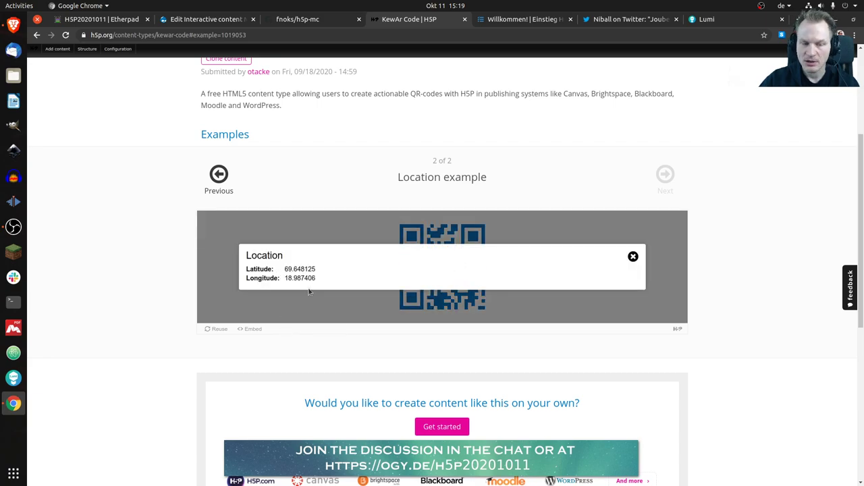
pyautogui.click(632, 257)
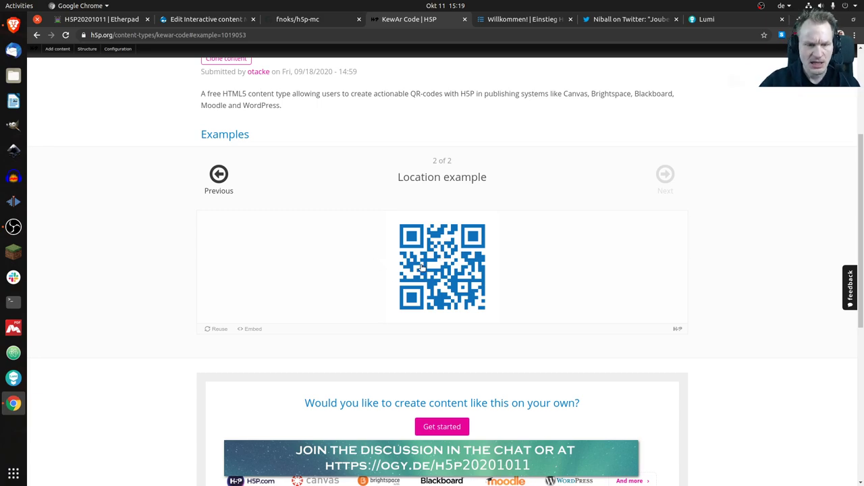
pyautogui.click(423, 268)
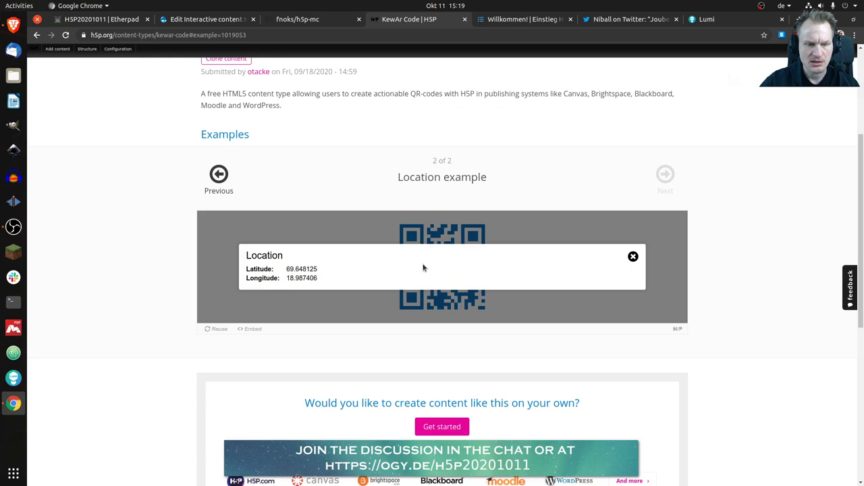
pyautogui.click(632, 257)
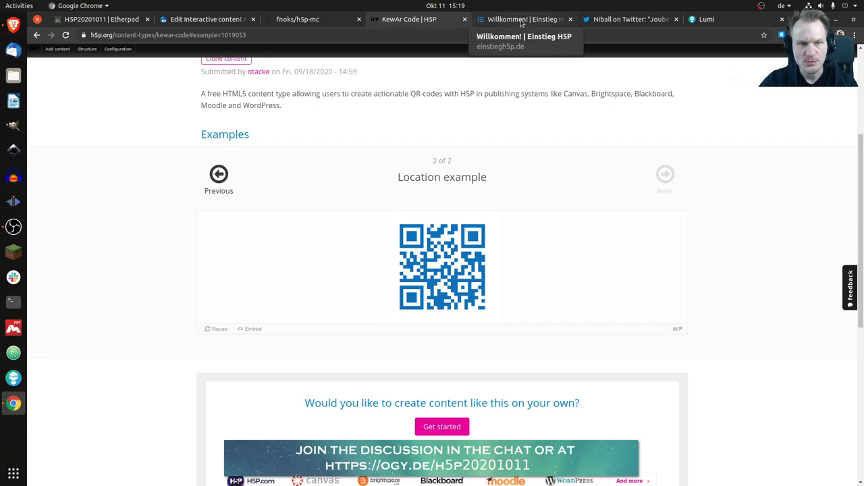
# Switch to the 'Willkommen! | Einstieg H5P' browser tab.
pyautogui.click(522, 21)
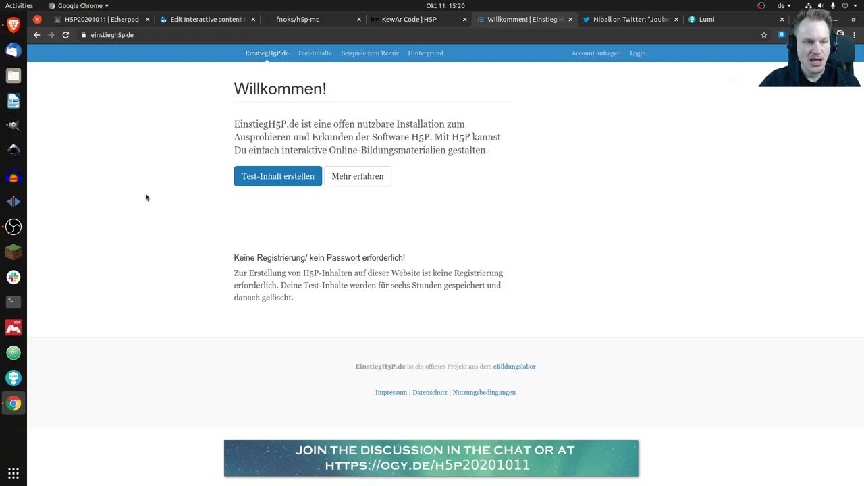
# Start a new test content item and choose KewAr Code as its content type.
pyautogui.click(249, 184)
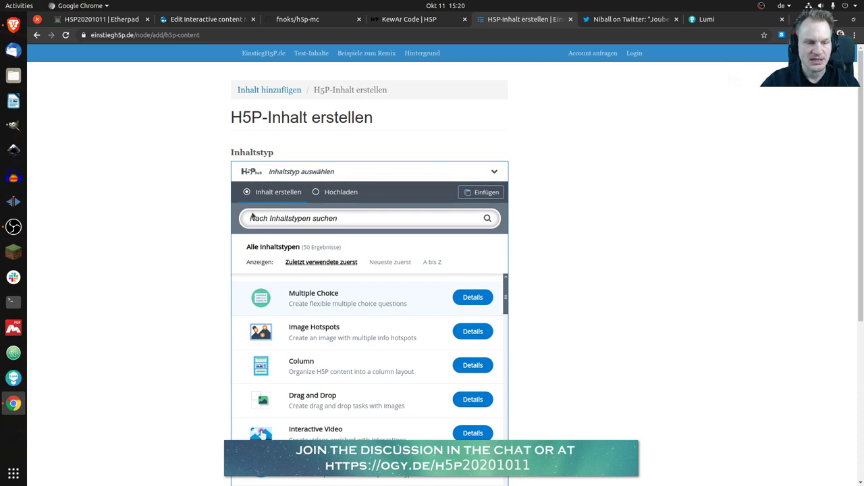
pyautogui.click(316, 218)
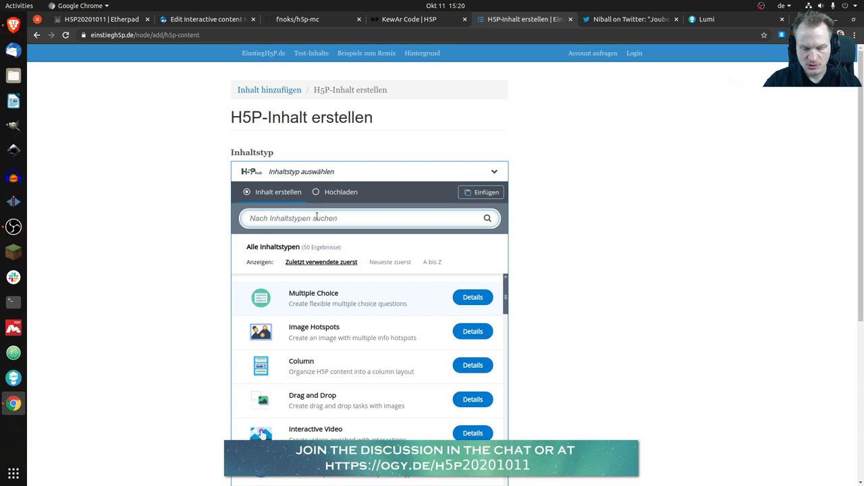
pyautogui.write('Kew')
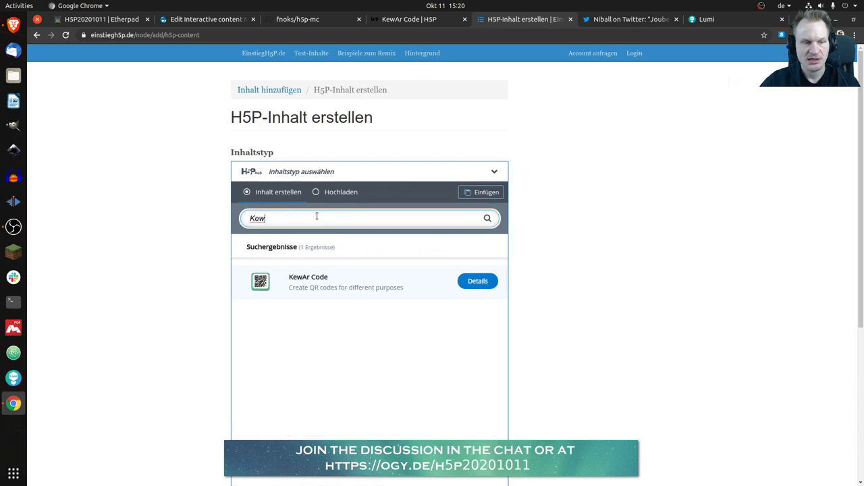
pyautogui.click(318, 282)
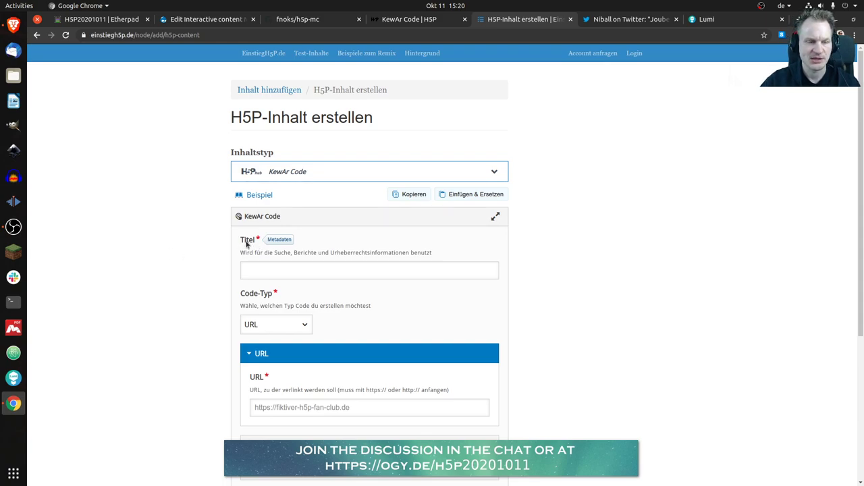
# Enter 'QR Code' as the content's title.
pyautogui.click(273, 270)
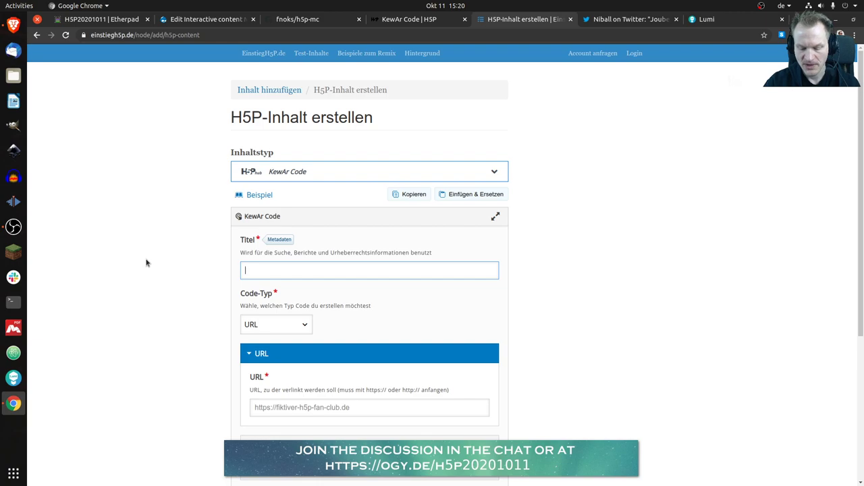
pyautogui.write('QR Code')
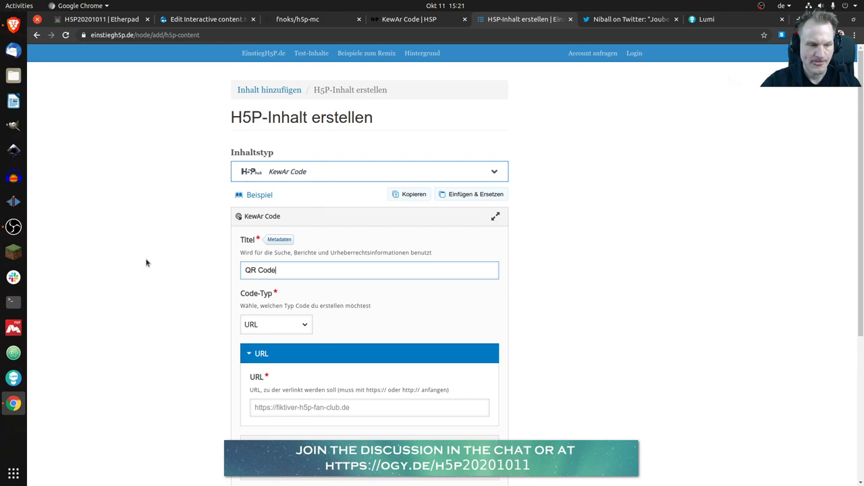
pyautogui.scroll(-4, 197, 249)
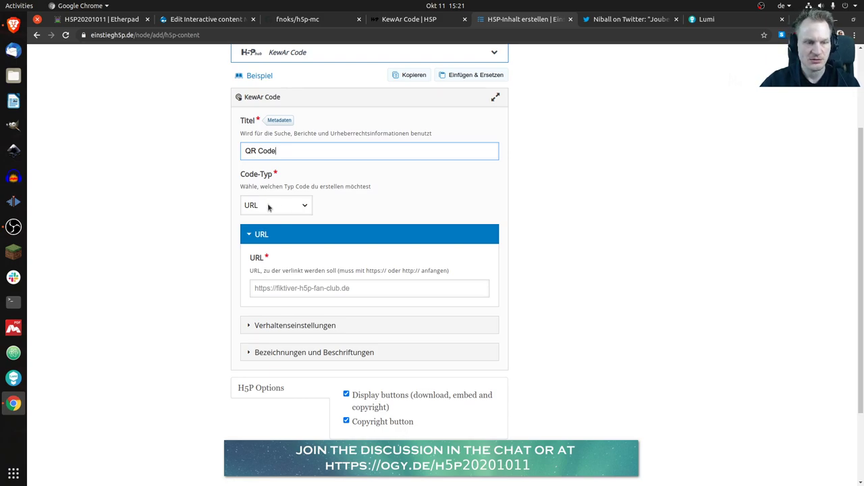
# Expand the Code-Typ dropdown to show the available code types.
pyautogui.click(304, 206)
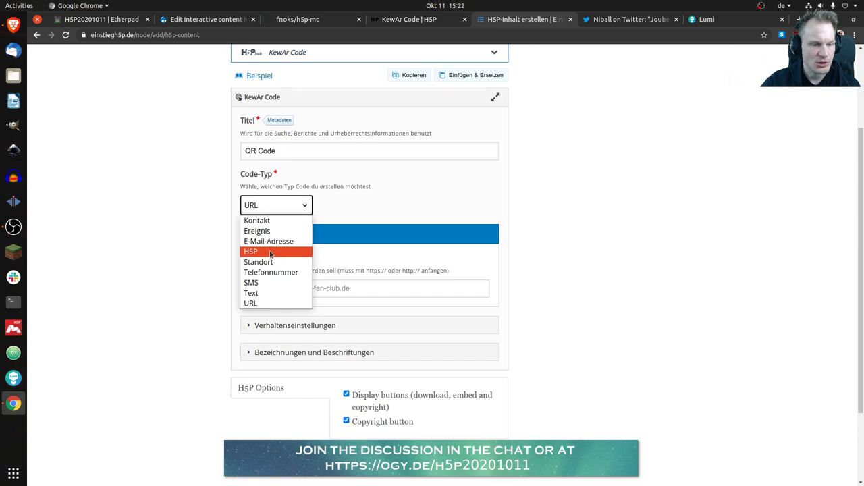
# Choose Kontakt as the code type and enter the contact's full name.
pyautogui.click(270, 221)
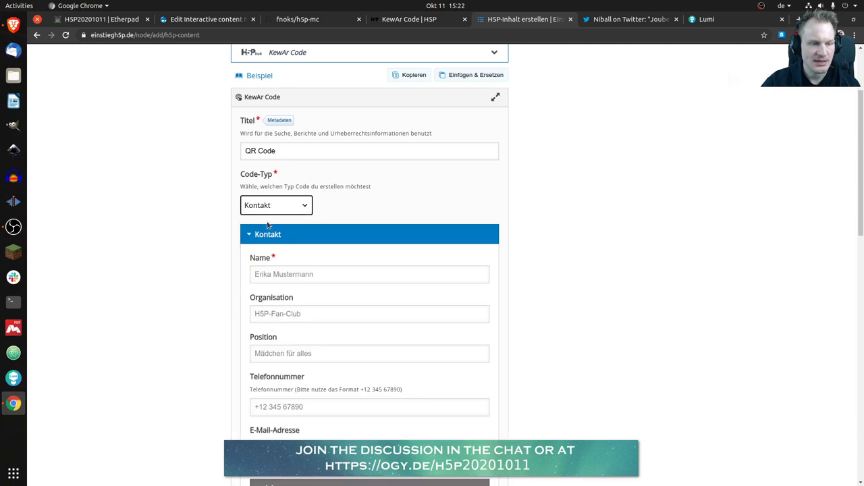
pyautogui.click(318, 274)
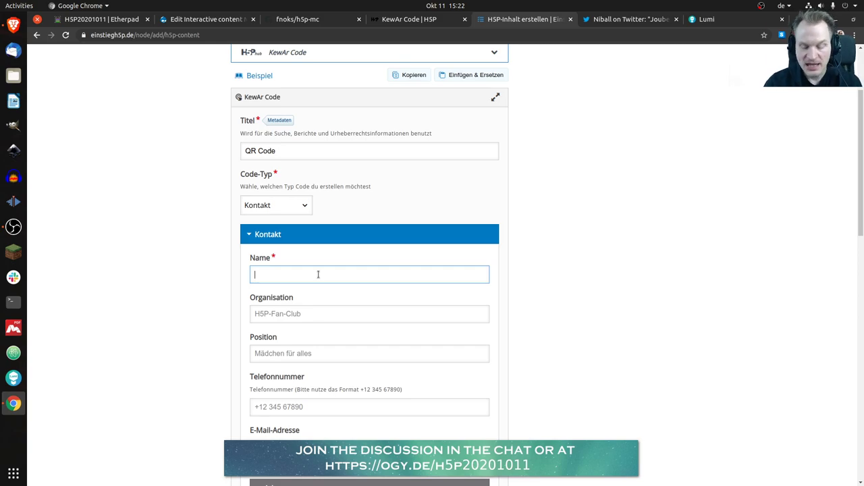
pyautogui.write('John')
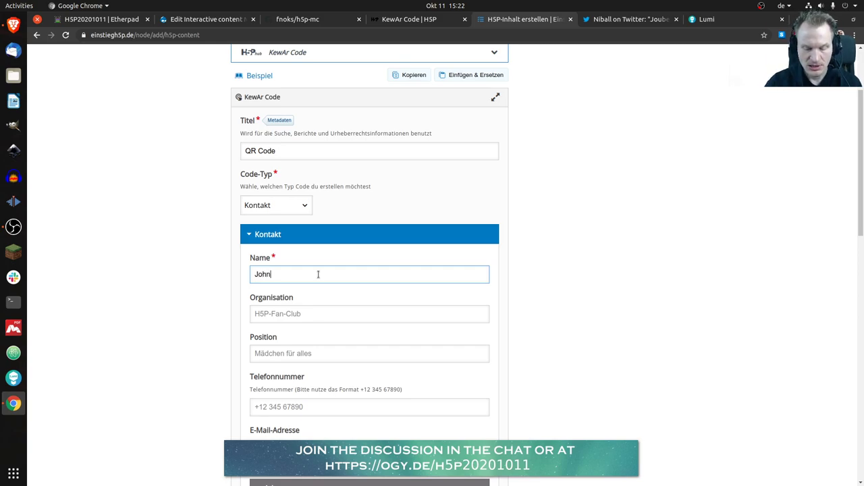
pyautogui.write(' Doe')
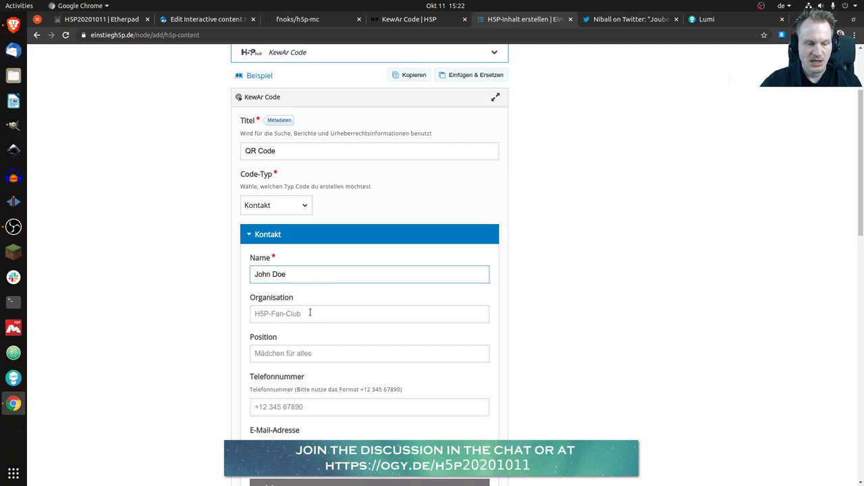
pyautogui.click(309, 313)
# Enter the contact's e-mail address and collapse the Adresse section.
pyautogui.scroll(-1, 244, 318)
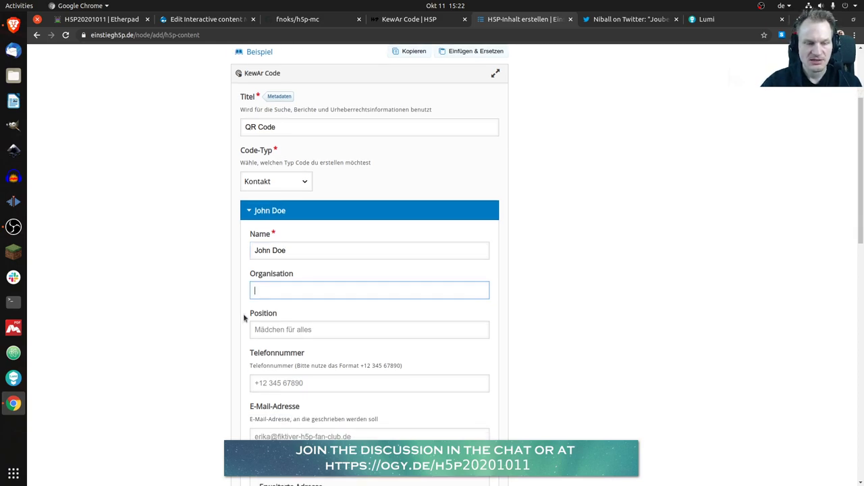
pyautogui.scroll(-1, 245, 311)
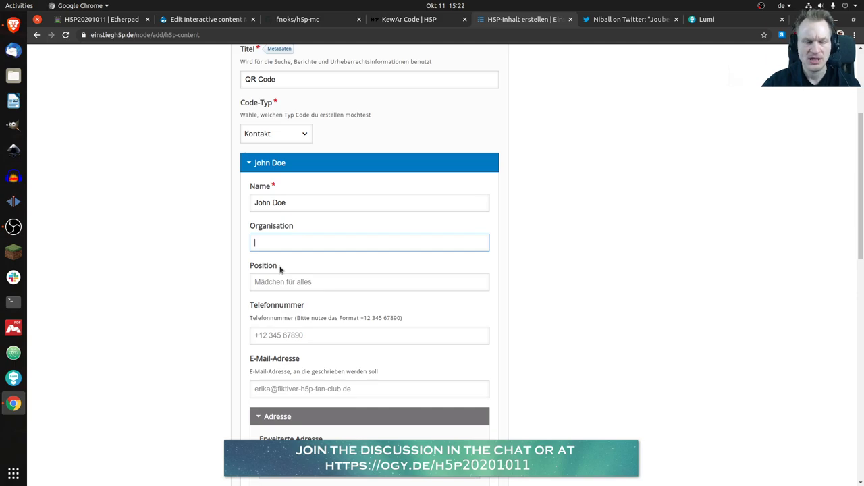
pyautogui.scroll(-3, 280, 268)
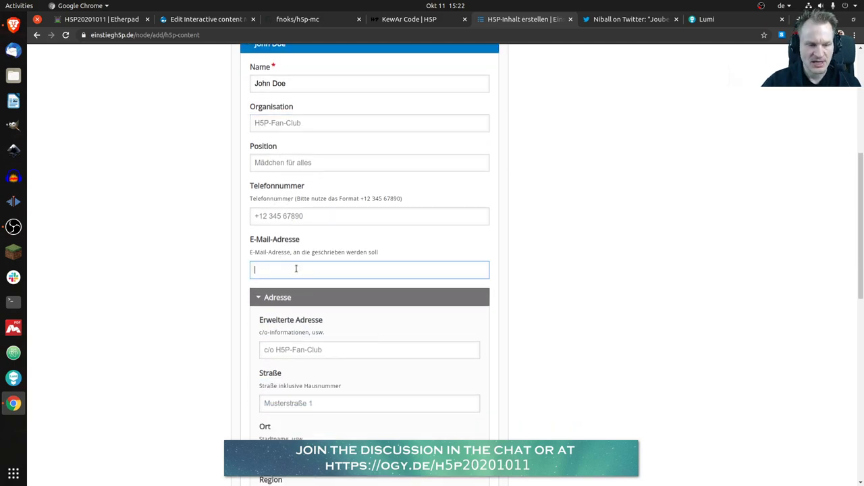
pyautogui.scroll(-3, 296, 268)
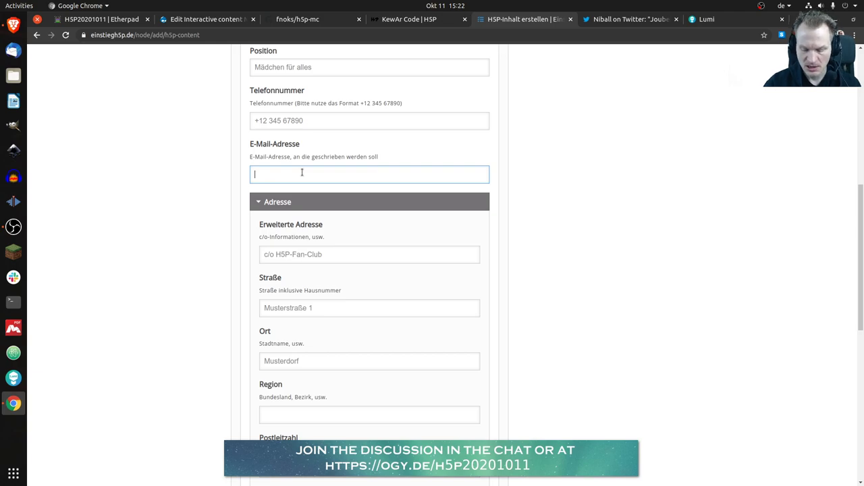
pyautogui.write('john@d')
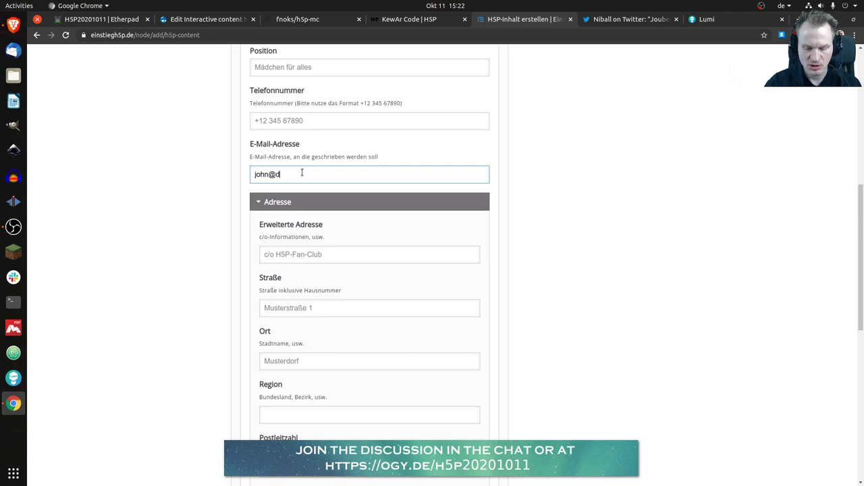
pyautogui.write('oe.com')
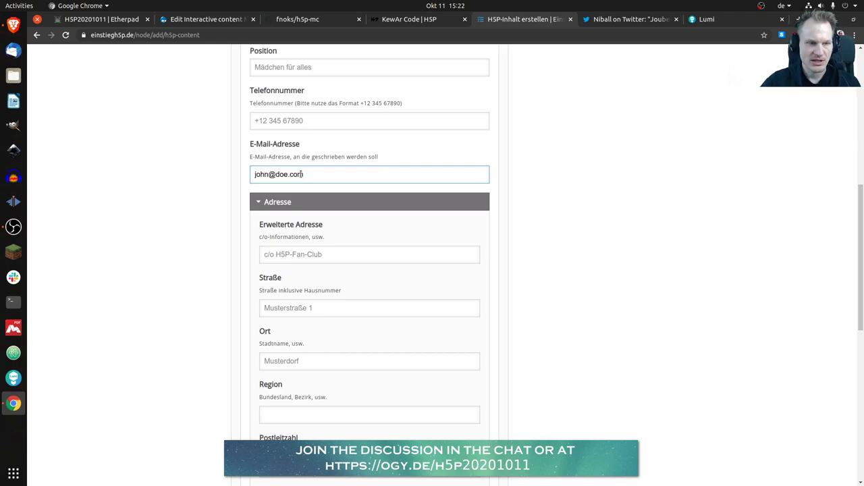
pyautogui.scroll(-3, 220, 249)
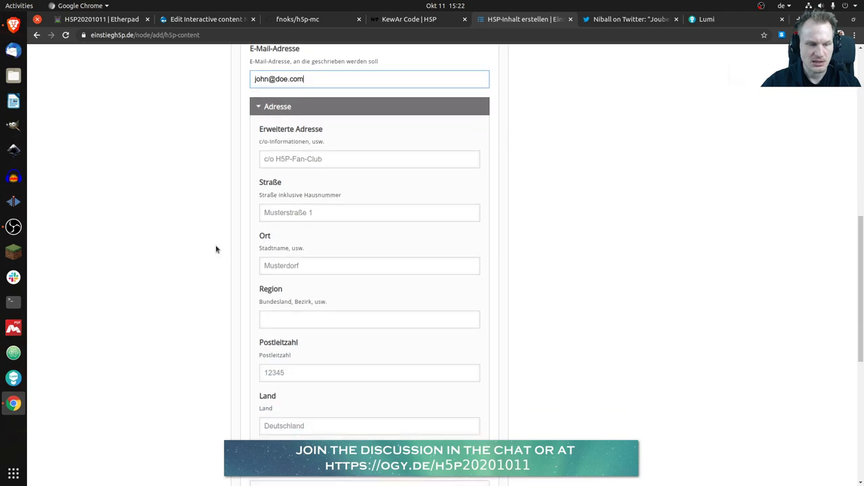
pyautogui.press('Tab')
pyautogui.press('Return')
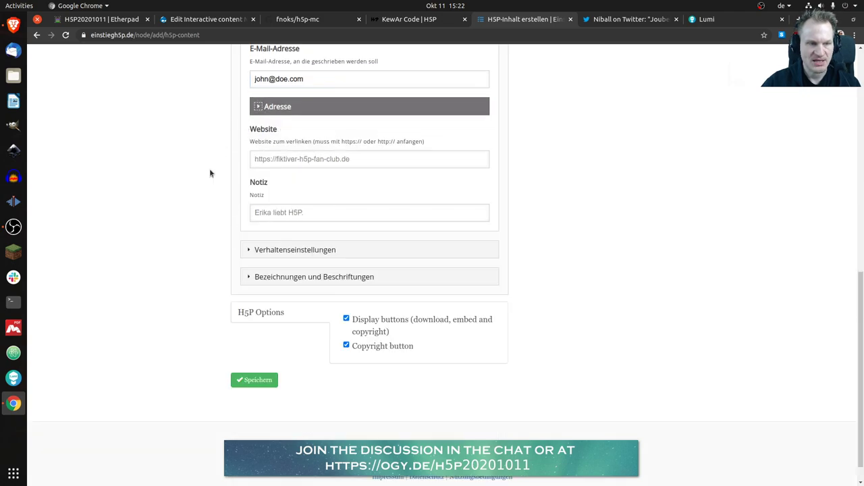
pyautogui.scroll(2, 228, 187)
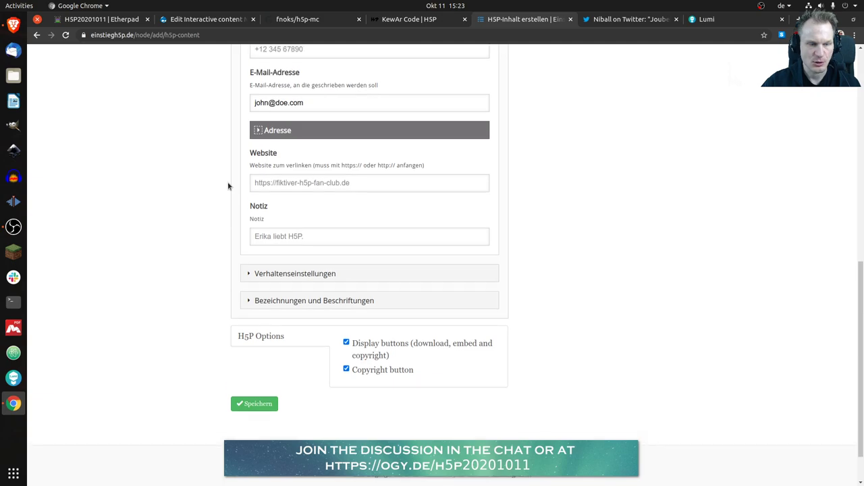
# Enter the contact's website URL, correcting a mistyped letter.
pyautogui.click(313, 208)
pyautogui.write('htt')
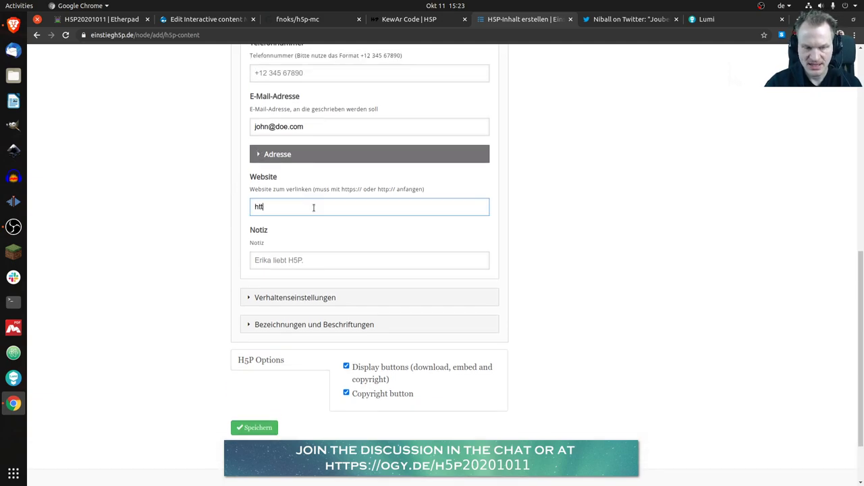
pyautogui.write('p://')
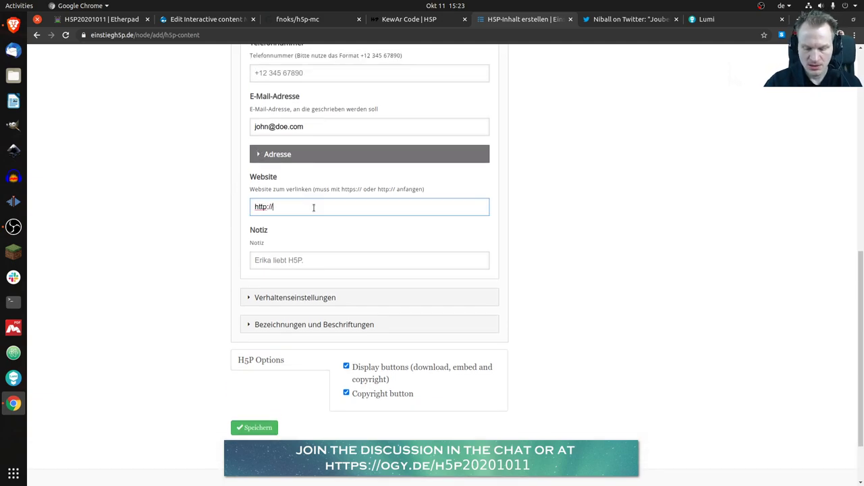
pyautogui.write('johndoe.com')
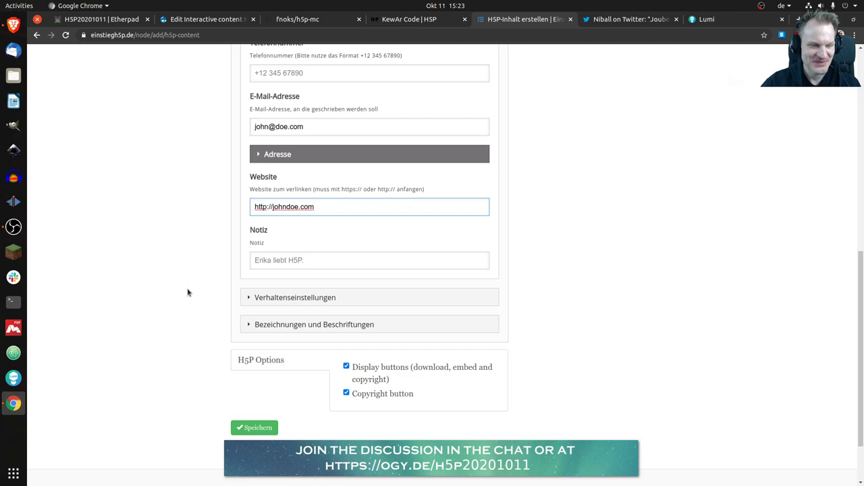
# Save the QR Code content and scroll to its generated QR code.
pyautogui.click(251, 429)
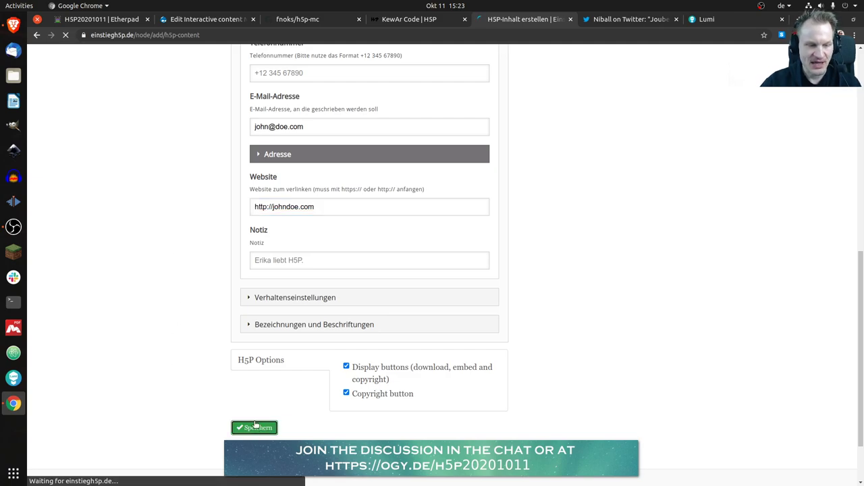
pyautogui.scroll(-3, 166, 250)
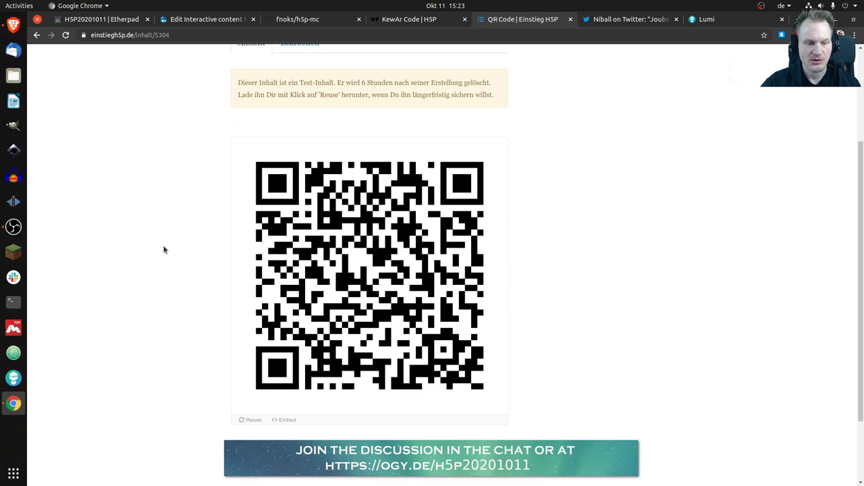
pyautogui.scroll(-1, 164, 250)
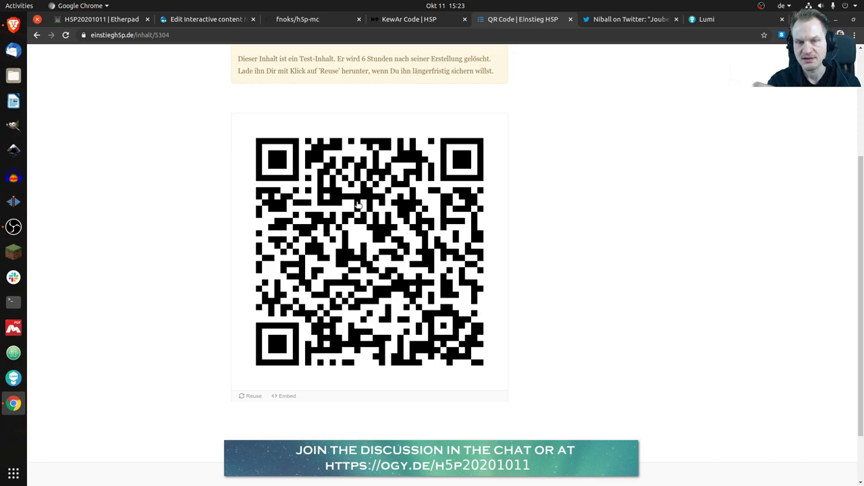
# Check the contact details popup in the QR code, then close it.
pyautogui.click(359, 204)
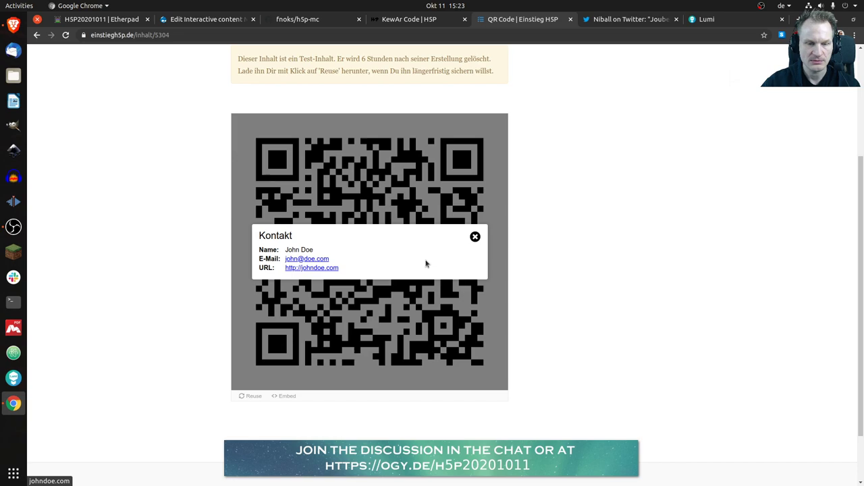
pyautogui.click(476, 238)
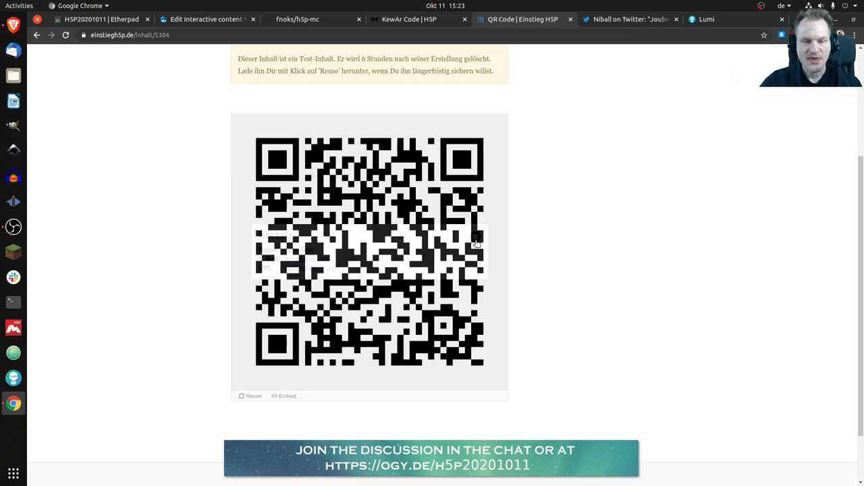
pyautogui.scroll(3, 553, 243)
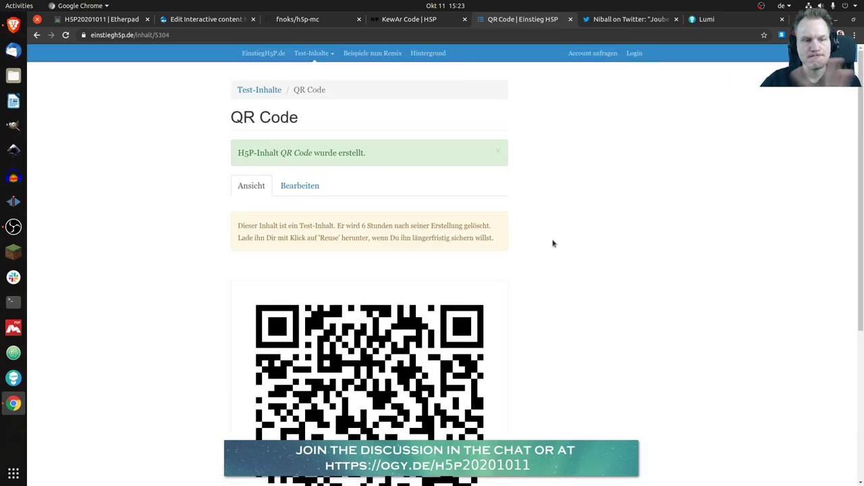
# Open the QR Code content for editing and switch Code-Typ from Kontakt to H5P.
pyautogui.click(305, 192)
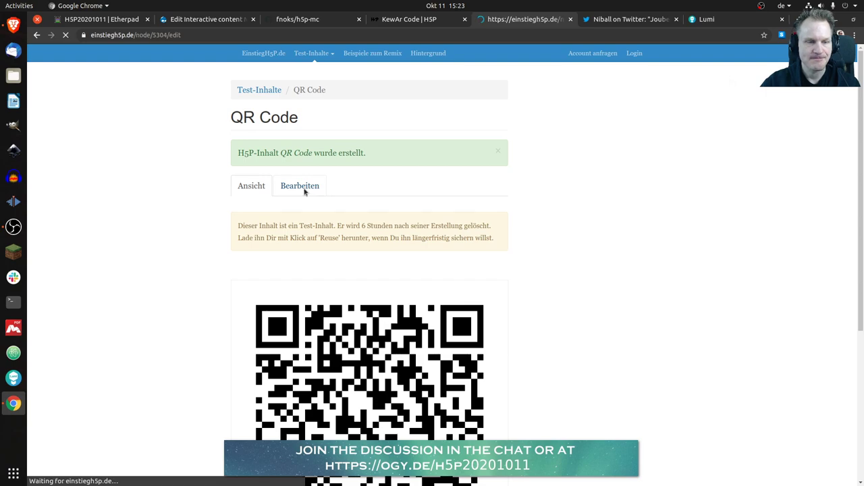
pyautogui.scroll(-2, 189, 241)
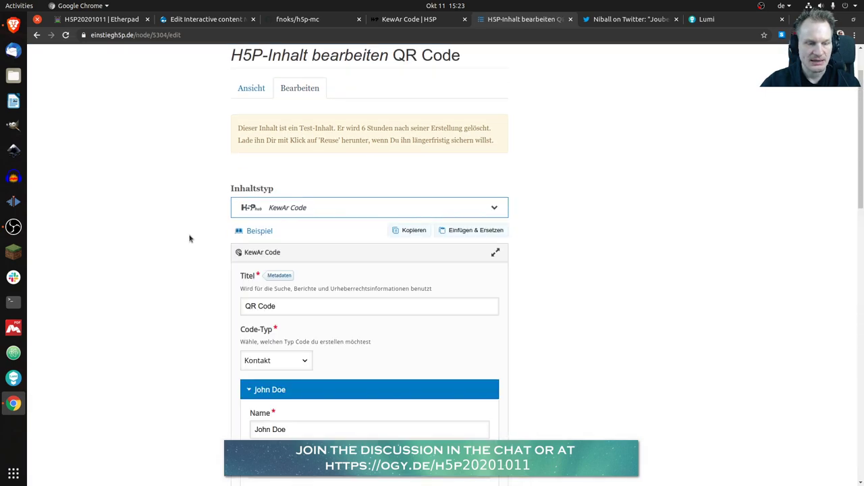
pyautogui.scroll(-3, 189, 238)
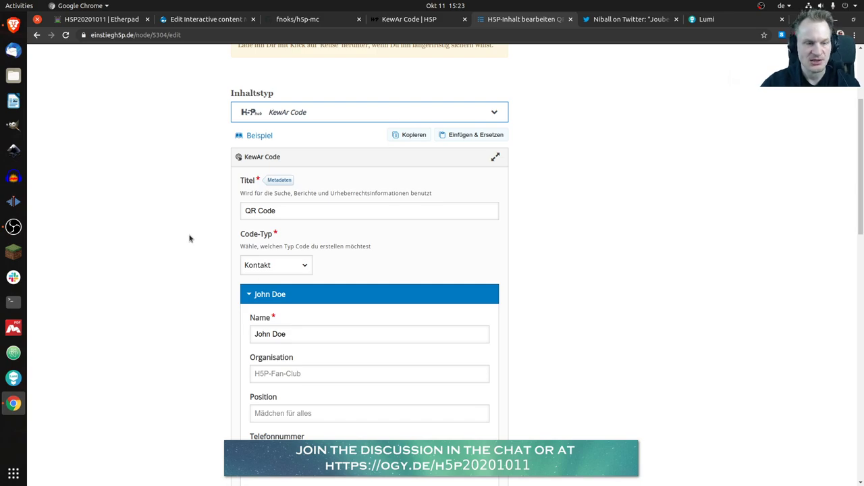
pyautogui.scroll(-1, 189, 238)
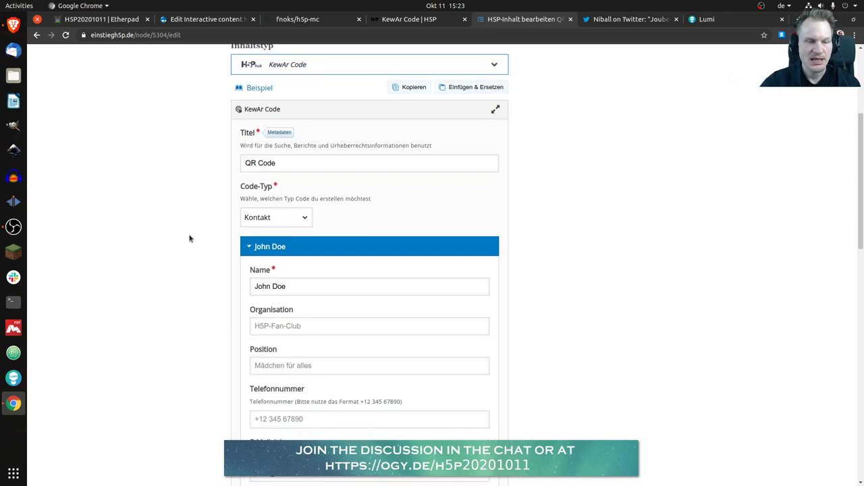
pyautogui.click(304, 220)
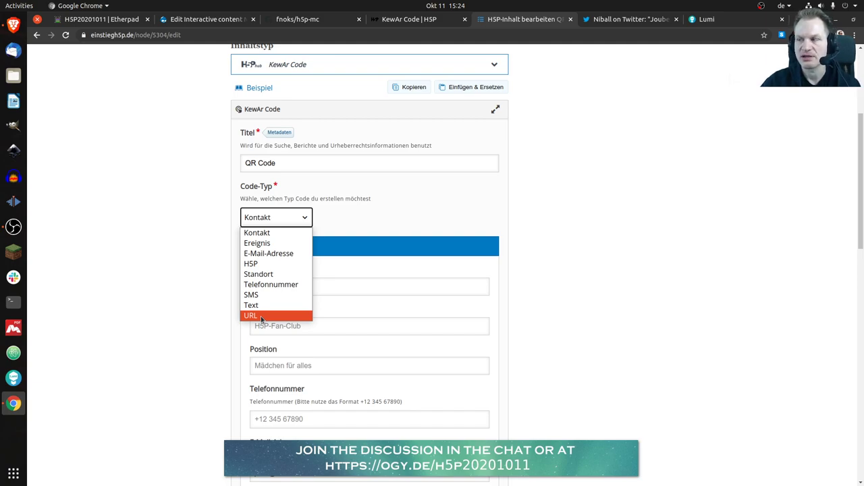
pyautogui.click(260, 265)
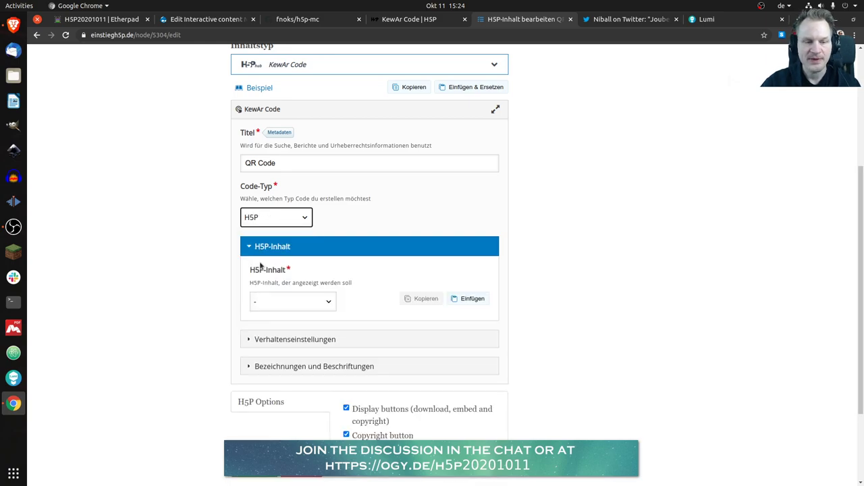
# Set the H5P-Inhalt to a Text content reading 'Text Text'.
pyautogui.click(328, 303)
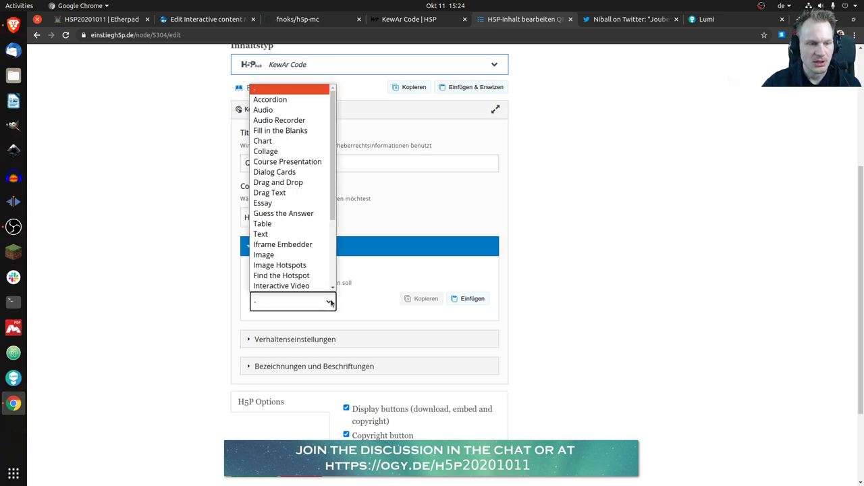
pyautogui.click(283, 233)
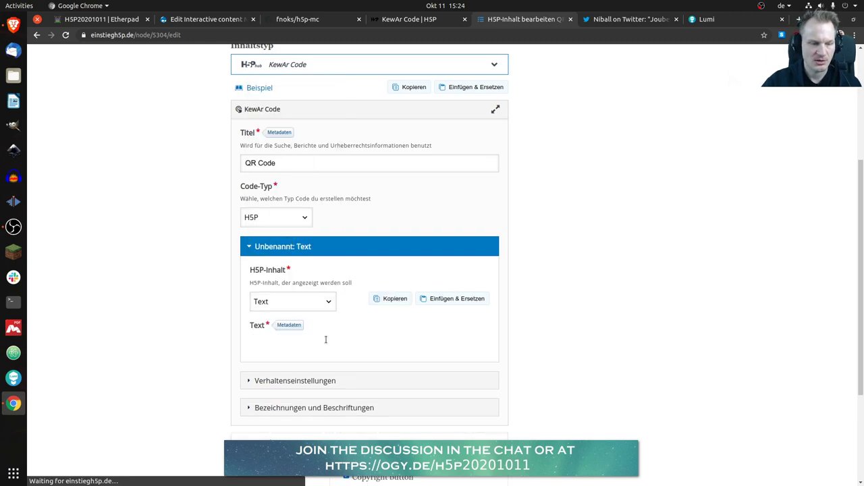
pyautogui.click(325, 340)
pyautogui.write('Text Tex')
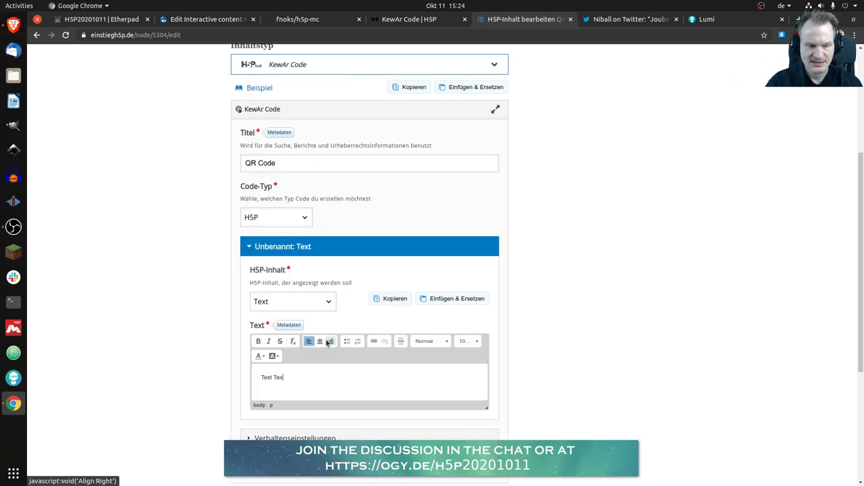
pyautogui.write('t')
pyautogui.scroll(-5, 228, 276)
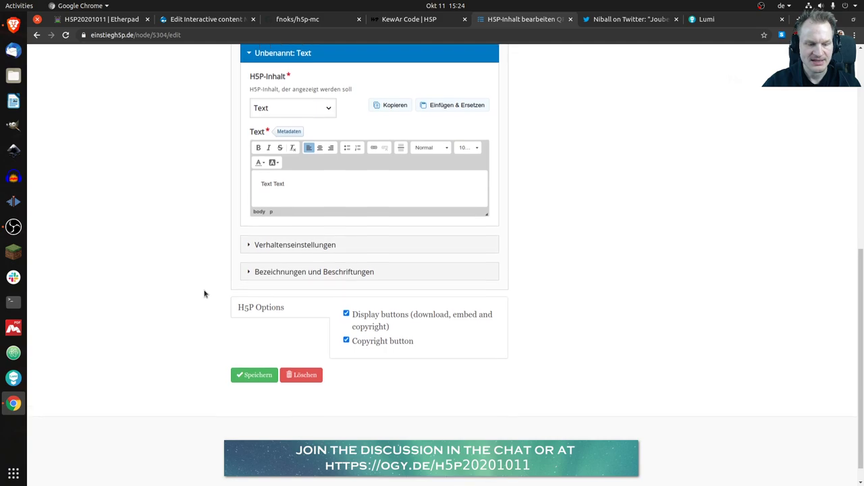
# Save the updated QR Code and display the URL its QR code encodes.
pyautogui.click(252, 349)
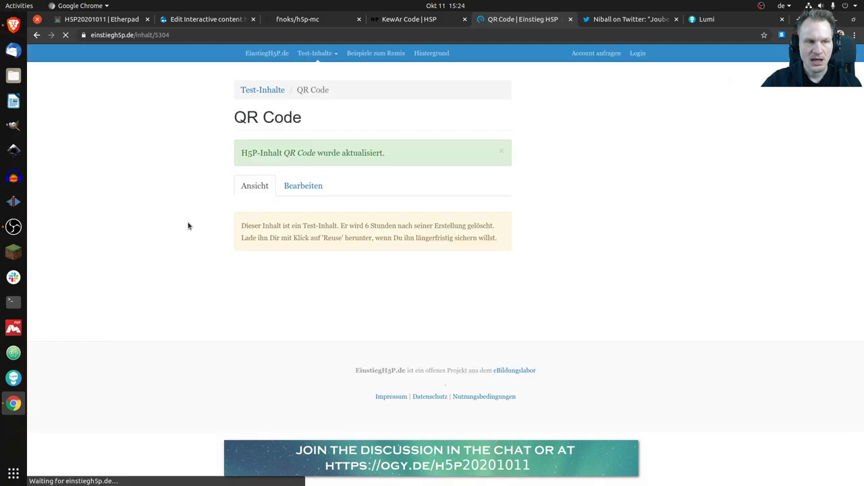
pyautogui.scroll(-4, 189, 226)
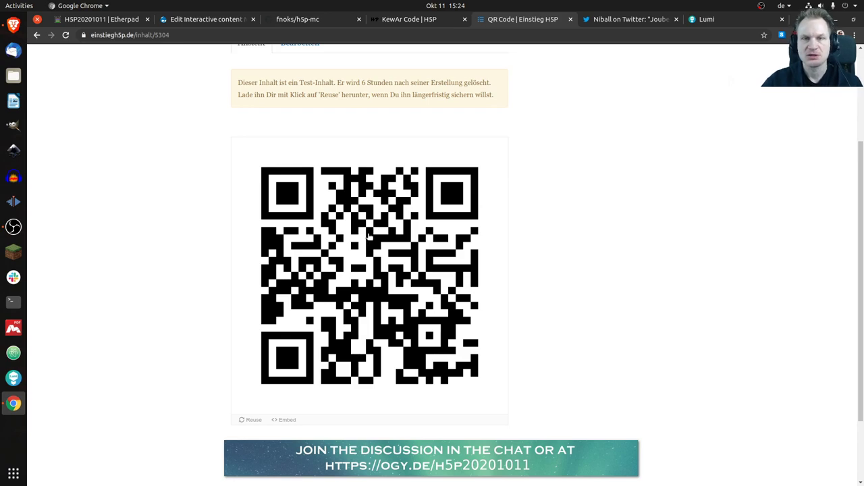
pyautogui.click(368, 236)
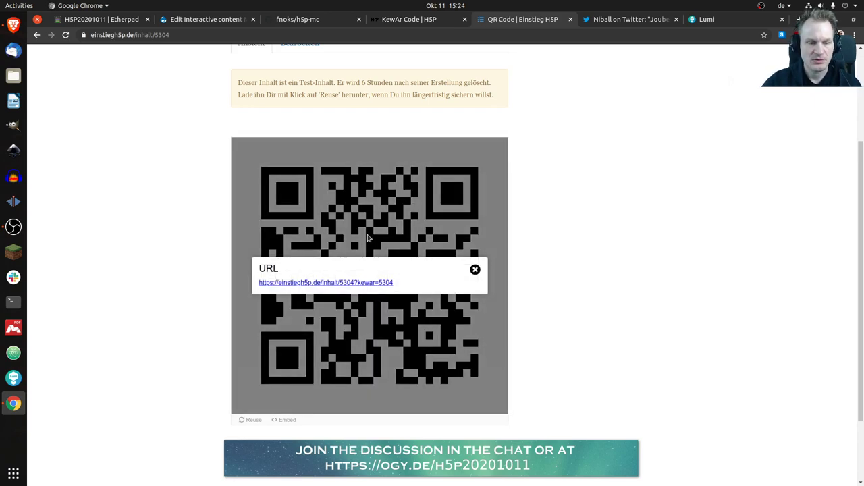
# Open the QR code's kewar=5304 link in a new tab to view the 'Text Text' content.
pyautogui.click(365, 284)
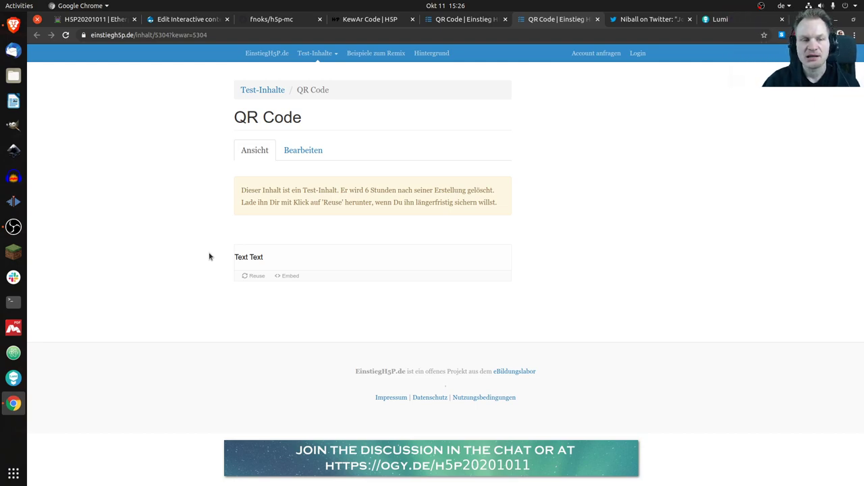
# Edit the linked content and switch its type from KewAr Code to Course Presentation.
pyautogui.click(294, 153)
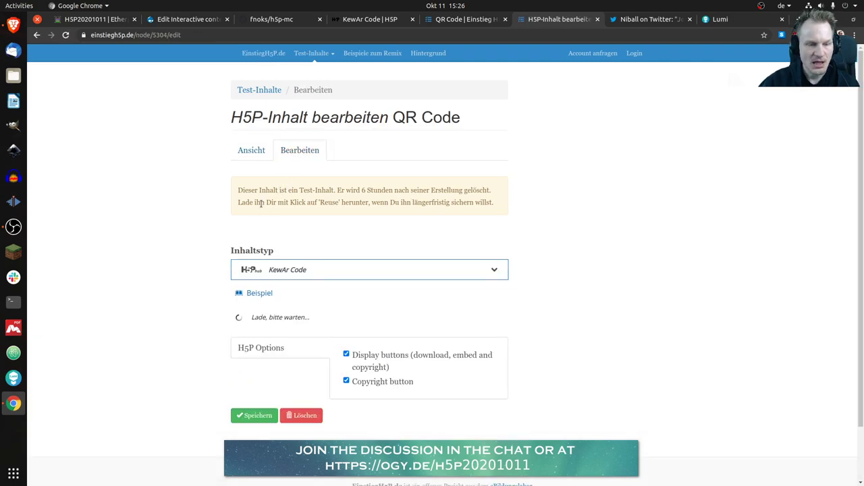
pyautogui.click(321, 273)
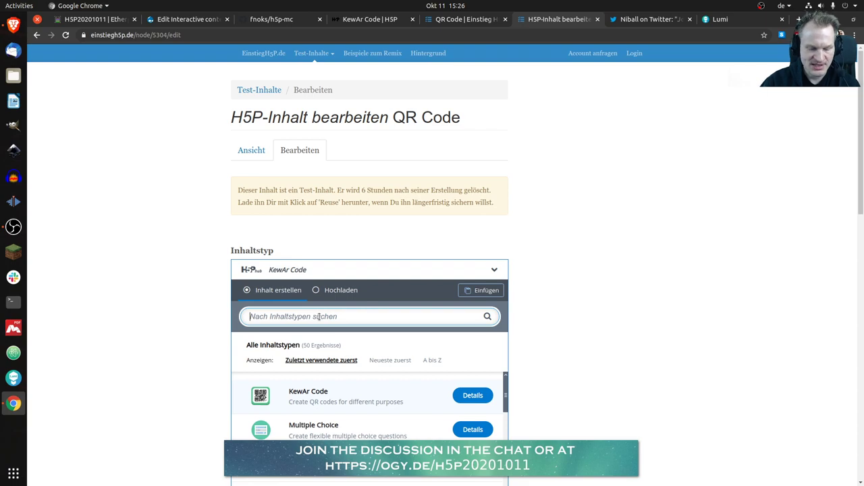
pyautogui.write('cour')
pyautogui.click(340, 376)
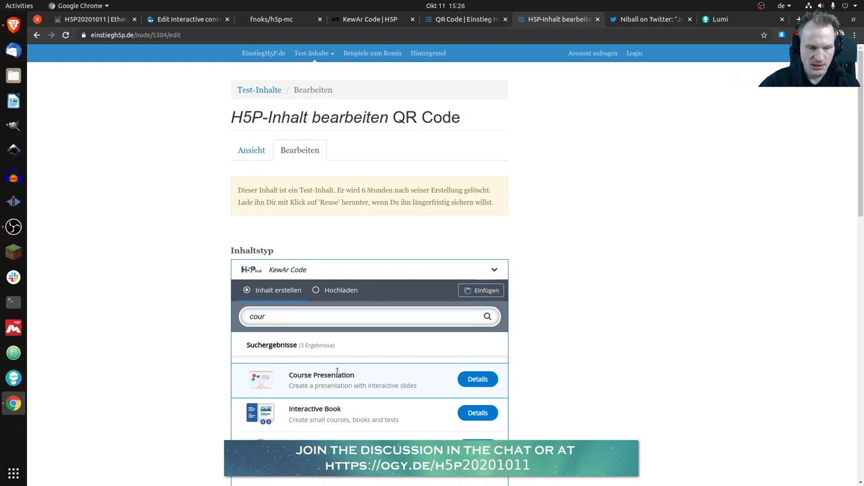
pyautogui.click(421, 378)
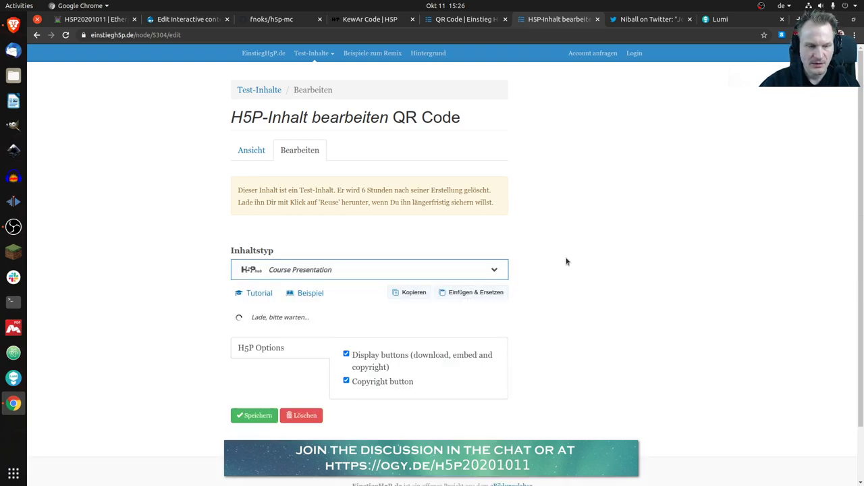
pyautogui.scroll(-3, 566, 261)
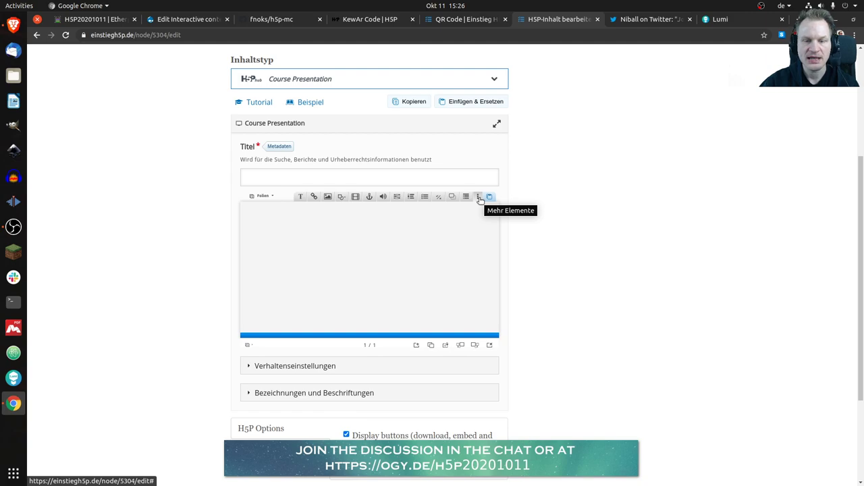
pyautogui.click(479, 200)
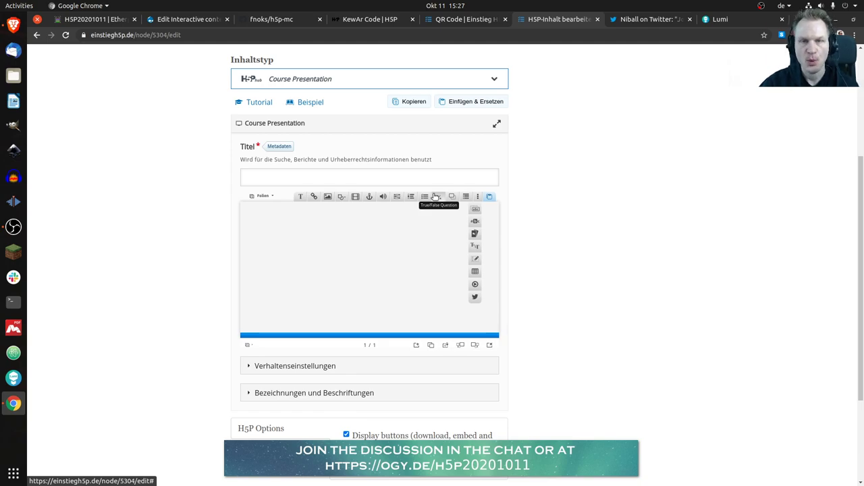
pyautogui.click(420, 236)
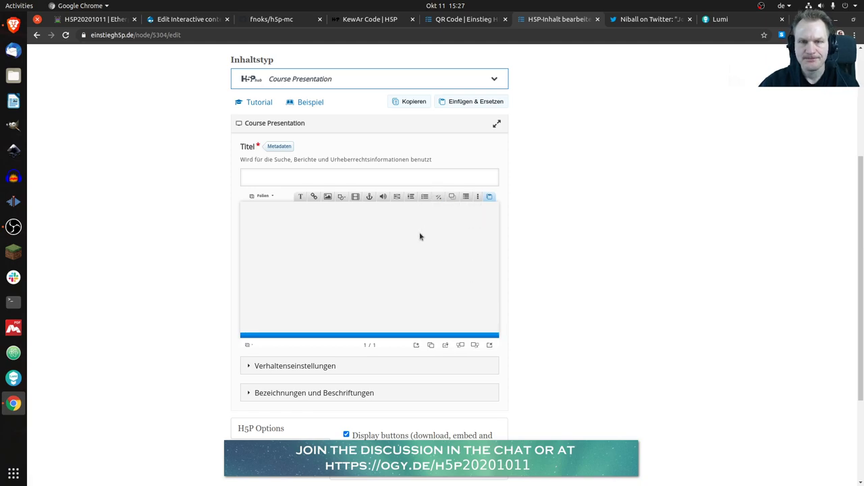